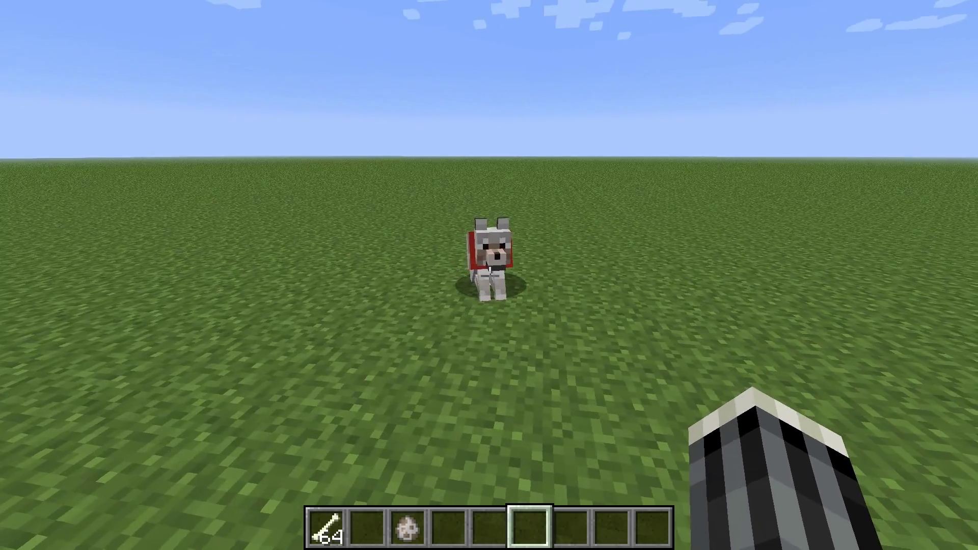
- Toggle the tamed wolf until it sits on the grass, then back away from it
{"action": "right_click", "coordinate": [489, 275]}
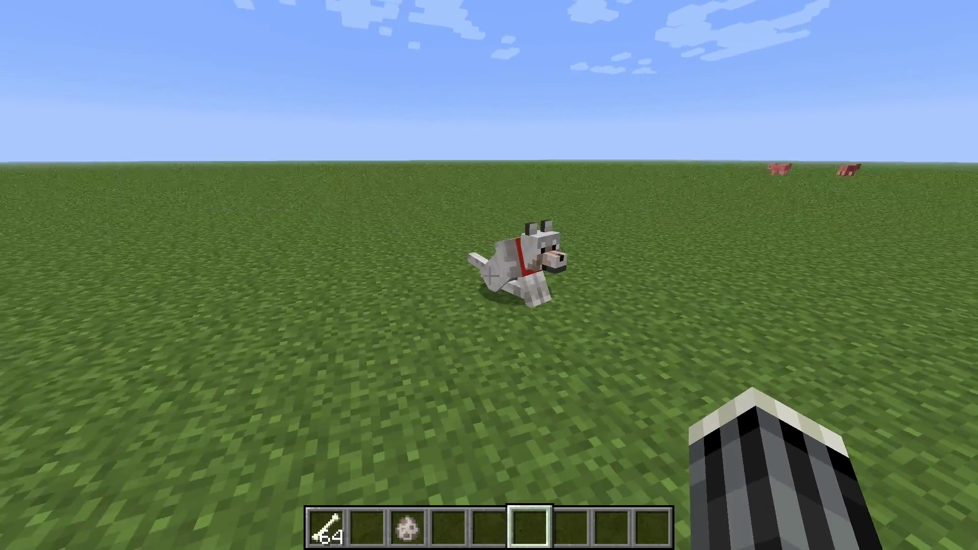
{"action": "right_click", "coordinate": [489, 275]}
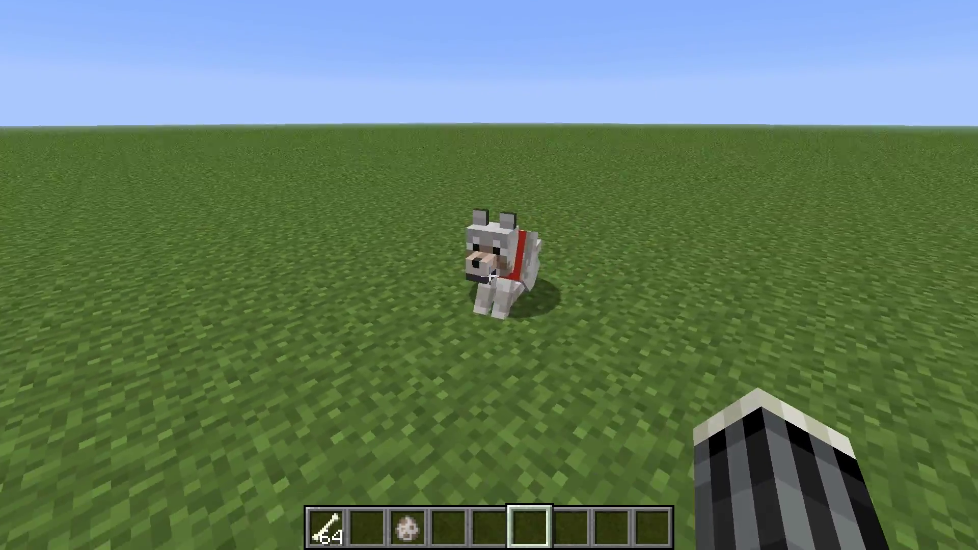
{"action": "right_click", "coordinate": [489, 275]}
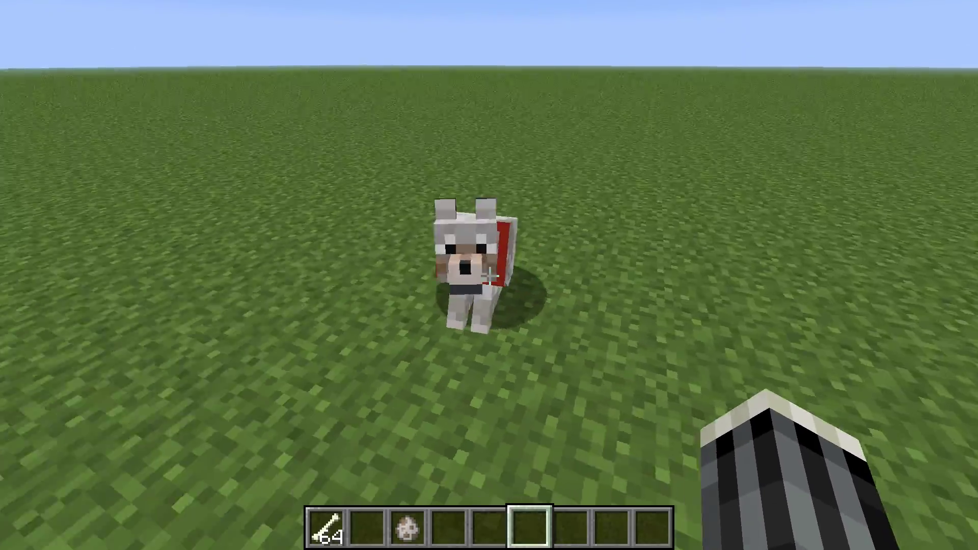
{"action": "right_click", "coordinate": [489, 276]}
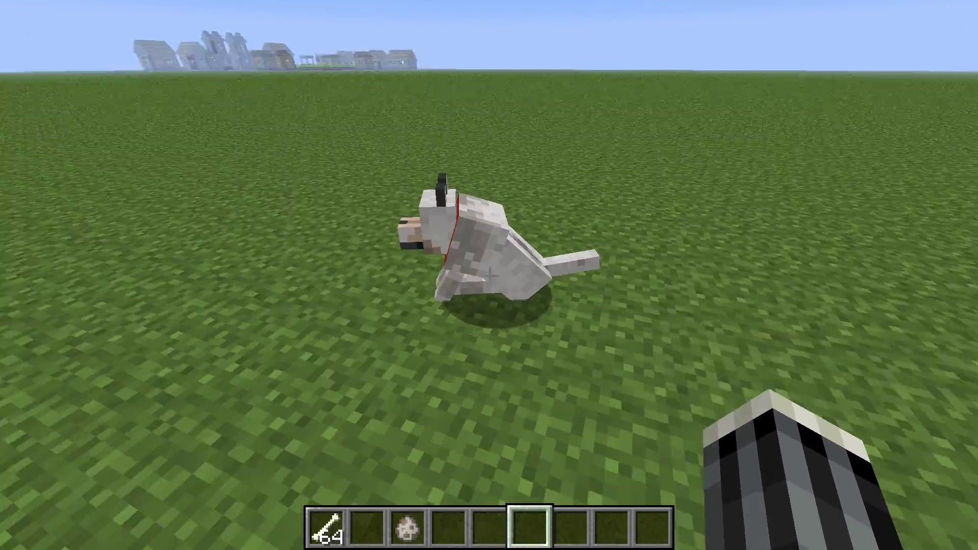
{"action": "key", "text": "s"}
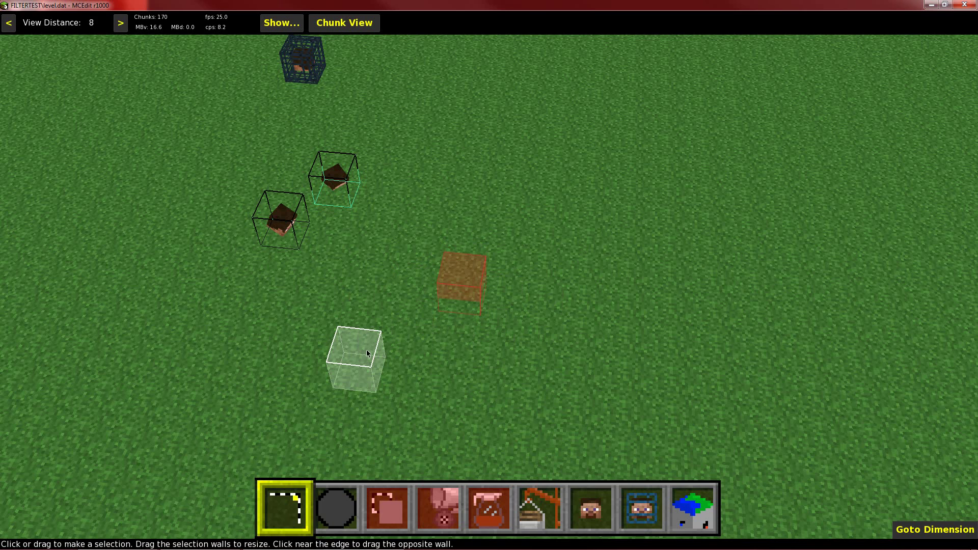
- Mark two opposite corners around the wolf and raise the selection to 5W x 5L x 2H
{"action": "left_click", "coordinate": [371, 347]}
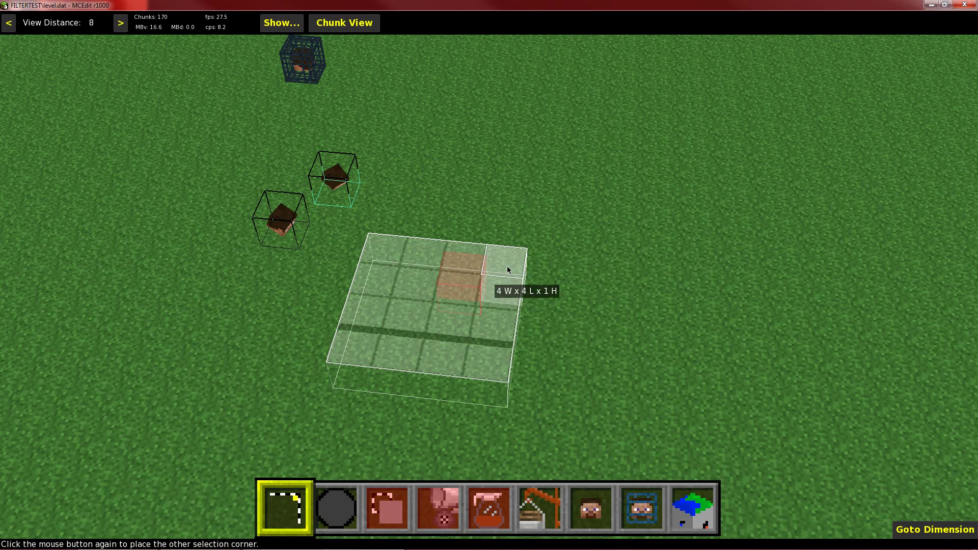
{"action": "left_click", "coordinate": [555, 237]}
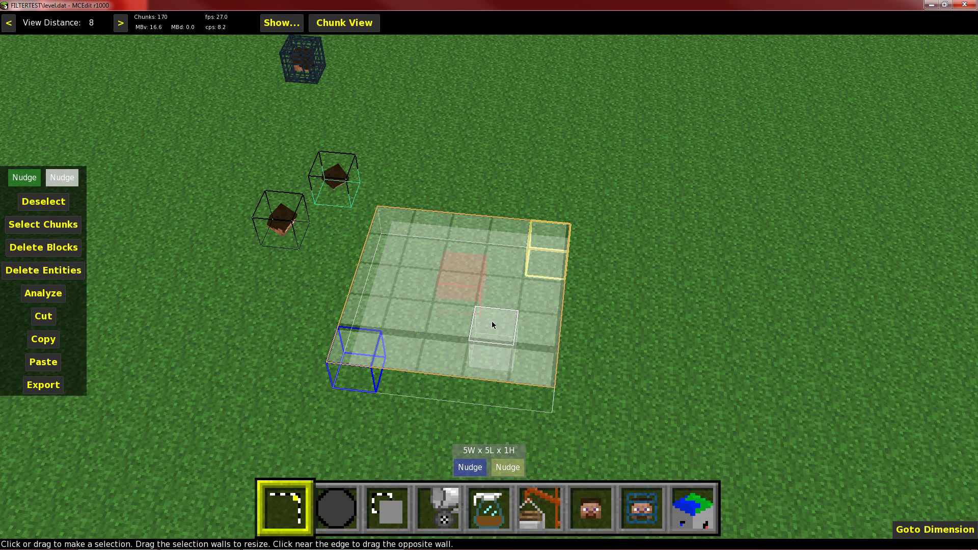
{"action": "left_click_drag", "start_coordinate": [492, 321], "coordinate": [496, 295]}
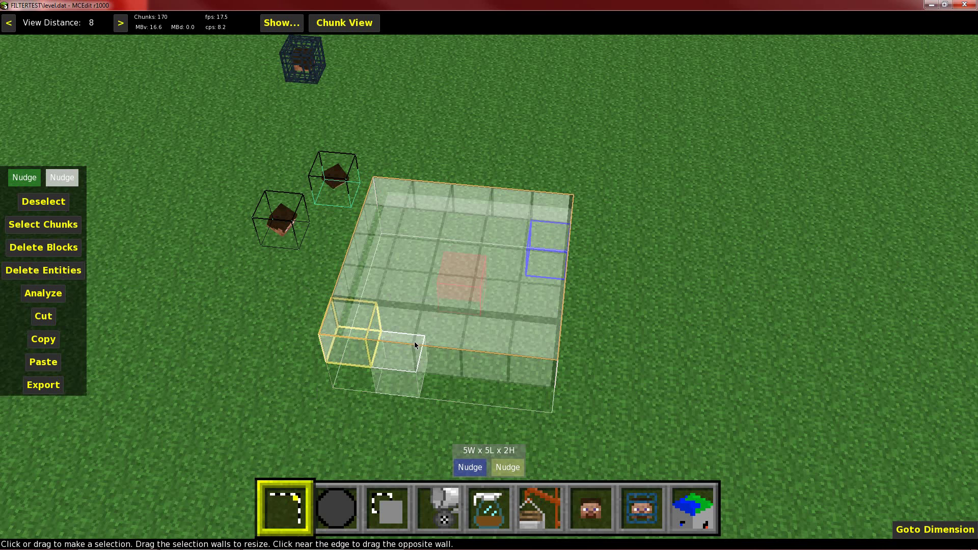
{"action": "mouse_move", "coordinate": [430, 318]}
{"action": "left_mouse_down"}
{"action": "mouse_move", "coordinate": [434, 361]}
{"action": "mouse_move", "coordinate": [436, 305]}
{"action": "left_mouse_up"}
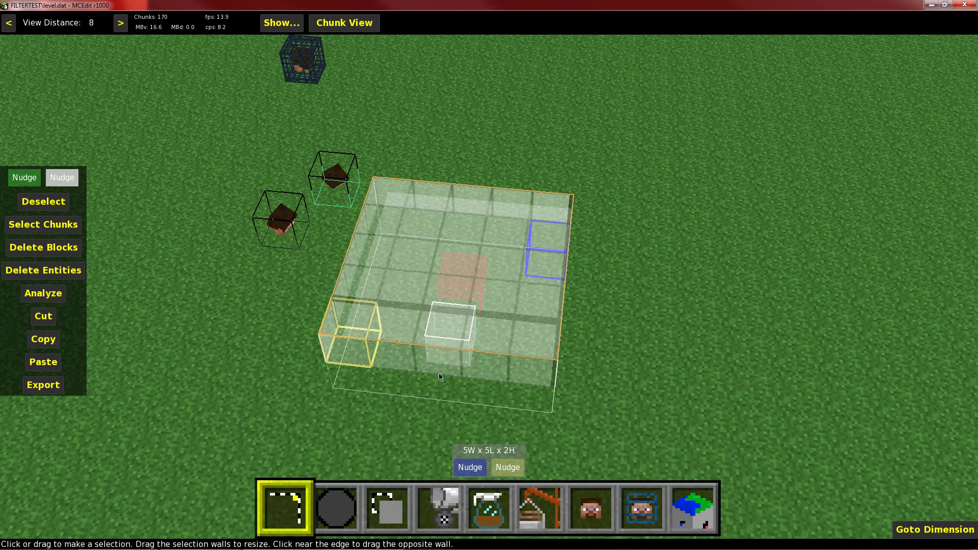
- Choose the Pet Owner (console) filter and run it on the 5W x 5L x 2H selection
{"action": "left_click", "coordinate": [488, 505]}
{"action": "left_click", "coordinate": [66, 243]}
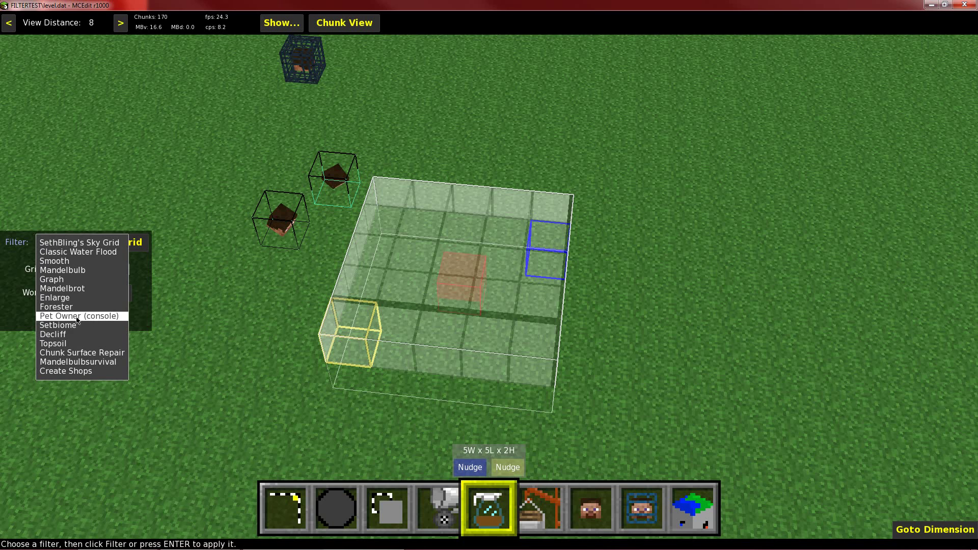
{"action": "left_click", "coordinate": [54, 317]}
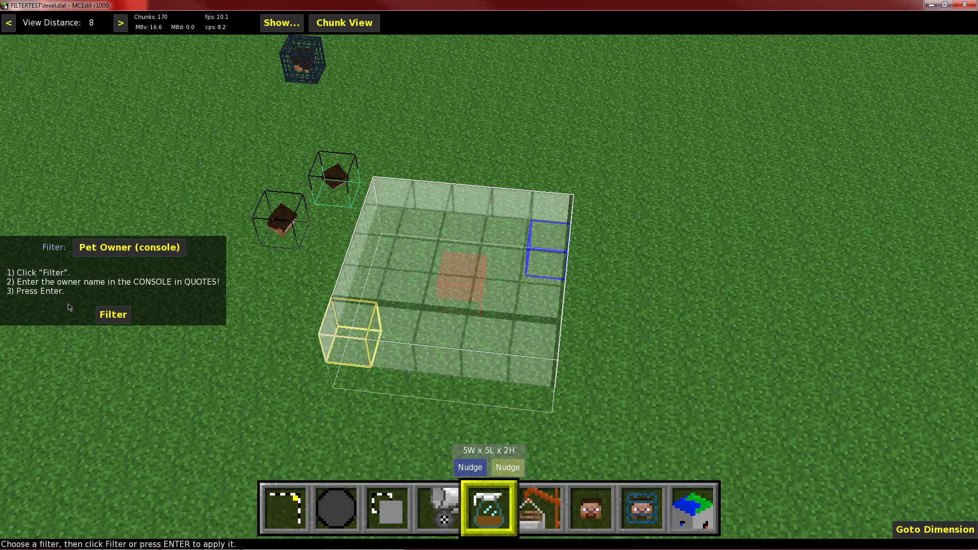
{"action": "left_click", "coordinate": [113, 316]}
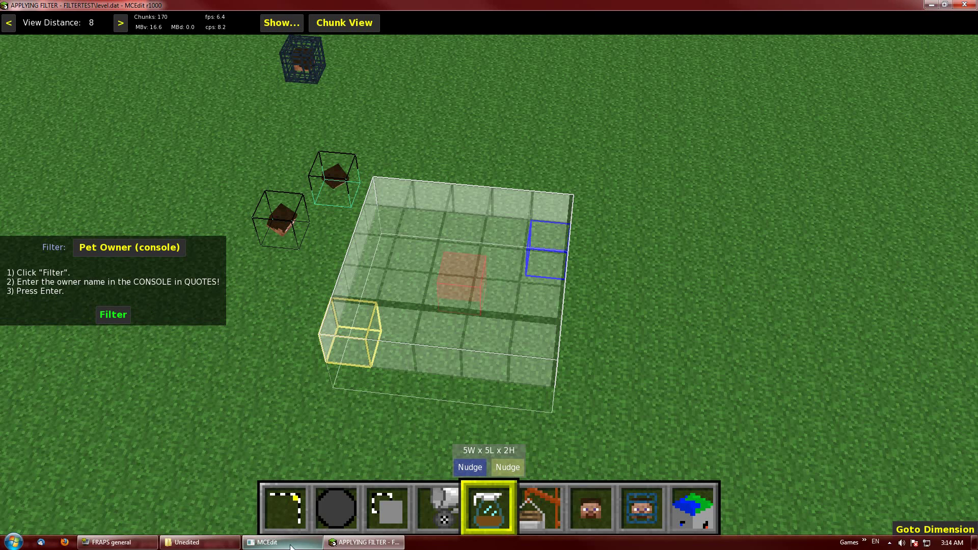
- Enter the new owner's name in quotes in the MCEdit console to finish the filter
{"action": "mouse_move", "coordinate": [273, 546]}
{"action": "left_click", "coordinate": [266, 492]}
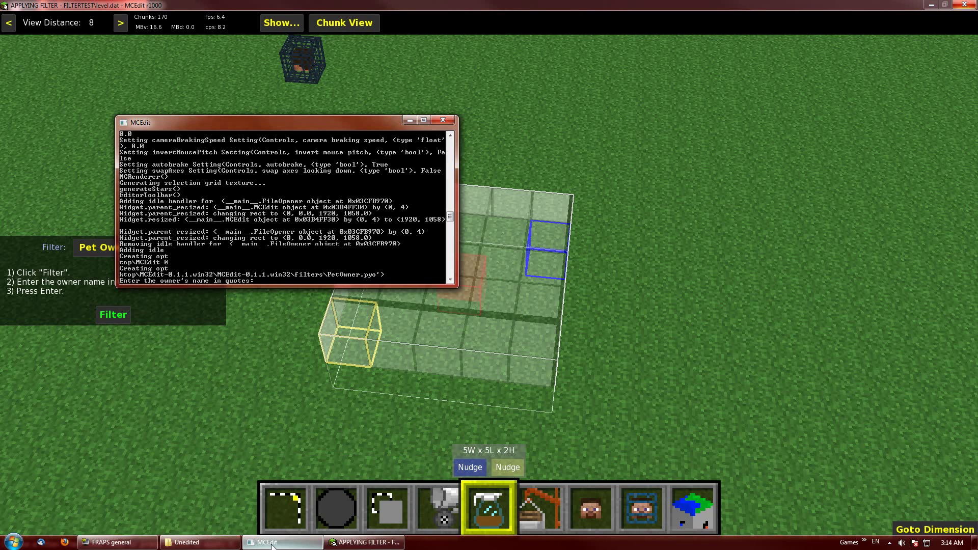
{"action": "left_click_drag", "start_coordinate": [210, 128], "coordinate": [335, 165]}
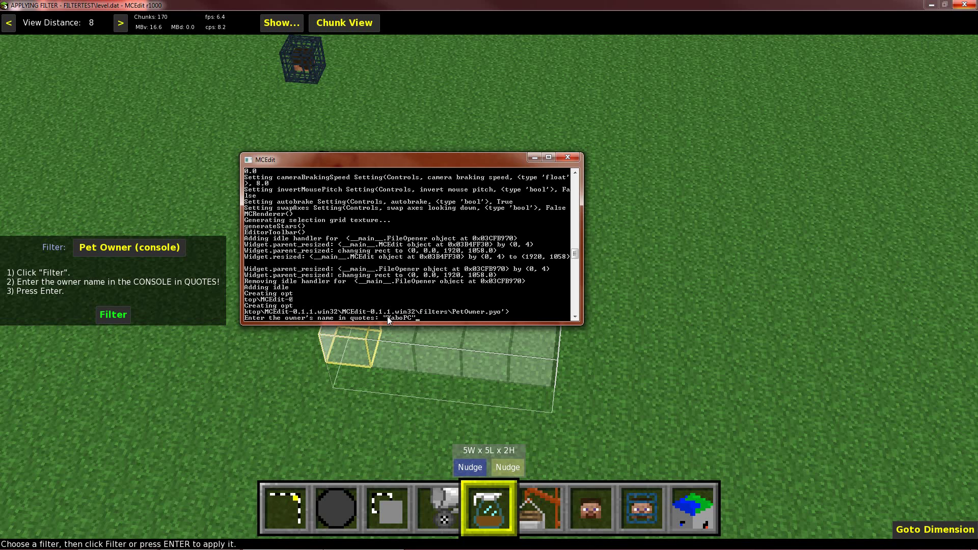
{"action": "key", "text": "Return"}
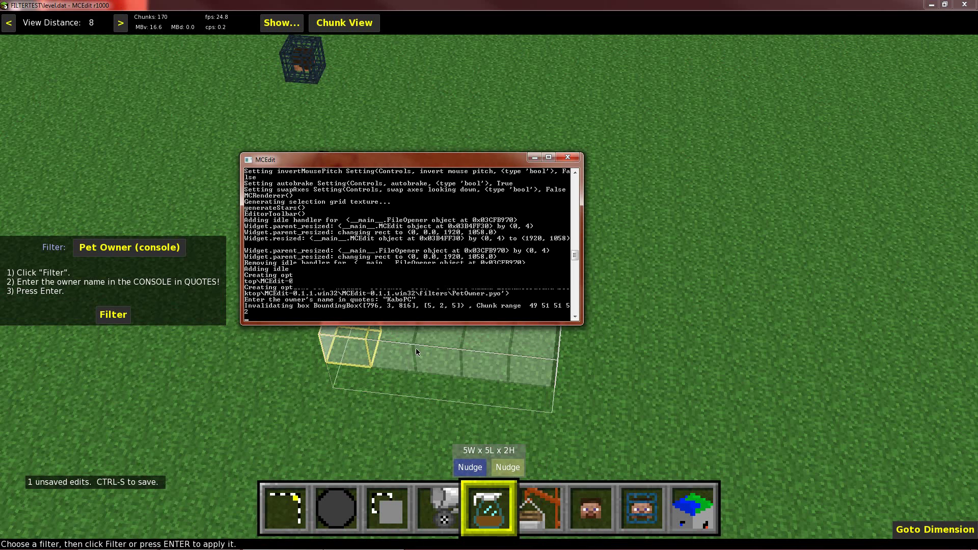
- Return to the editor with the Select tool active and save the world with Ctrl+S
{"action": "left_click", "coordinate": [325, 4]}
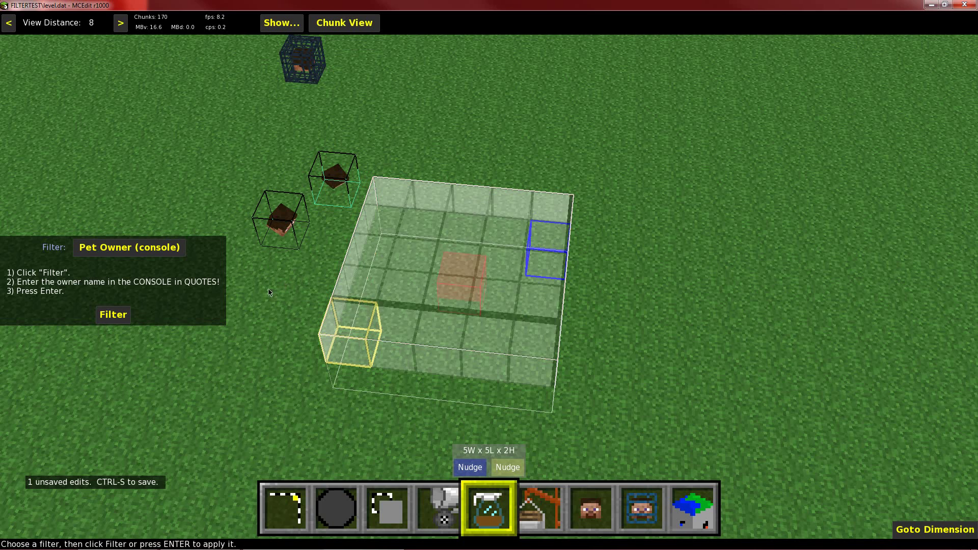
{"action": "left_click", "coordinate": [285, 522]}
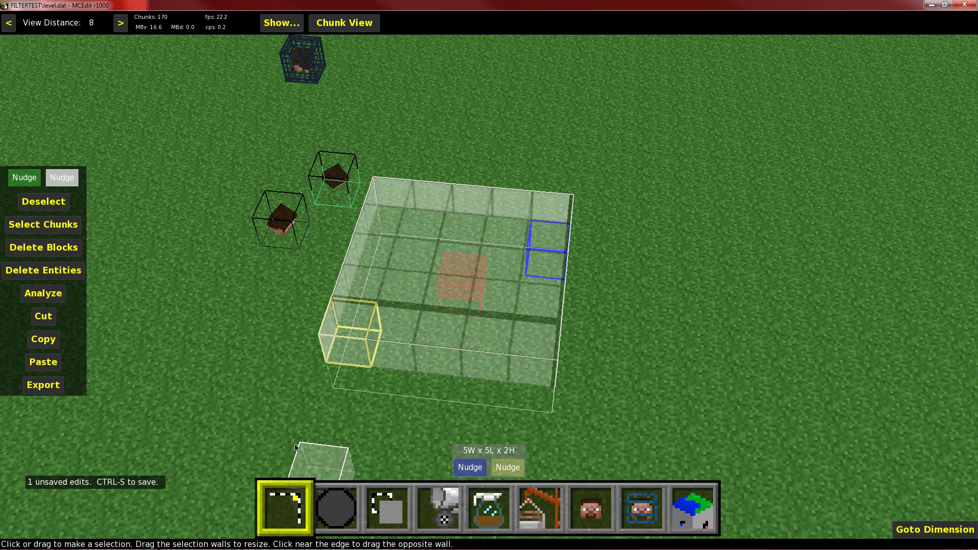
{"action": "key", "text": "Escape"}
{"action": "key", "text": "ctrl+s"}
- Walk up to the sitting wolf, make it stand up, and back away
{"action": "key", "text": "Escape"}
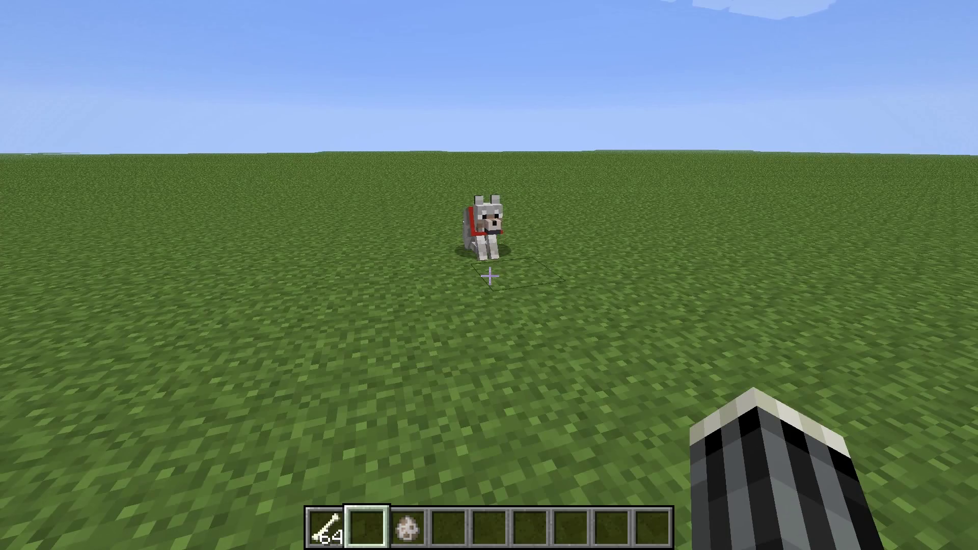
{"action": "key", "text": "w"}
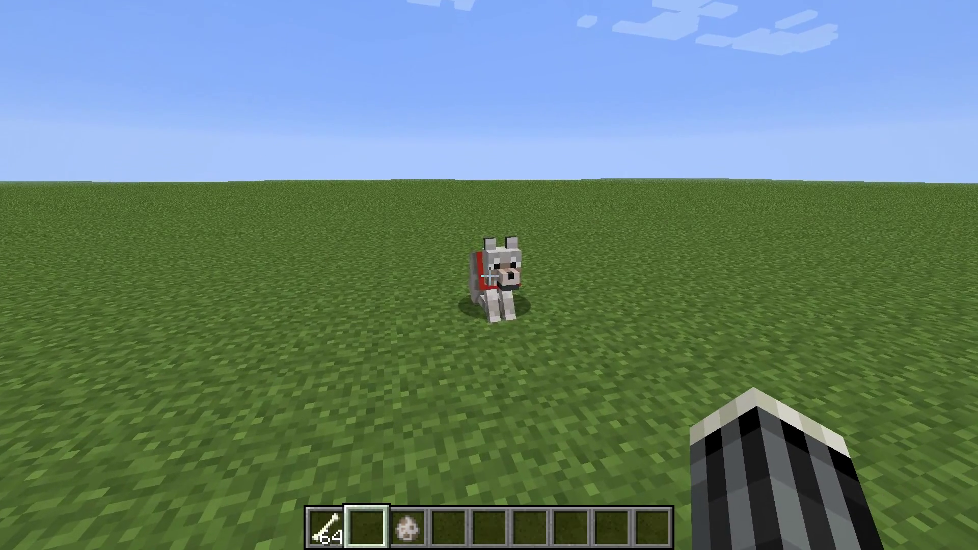
{"action": "right_click", "coordinate": [489, 275]}
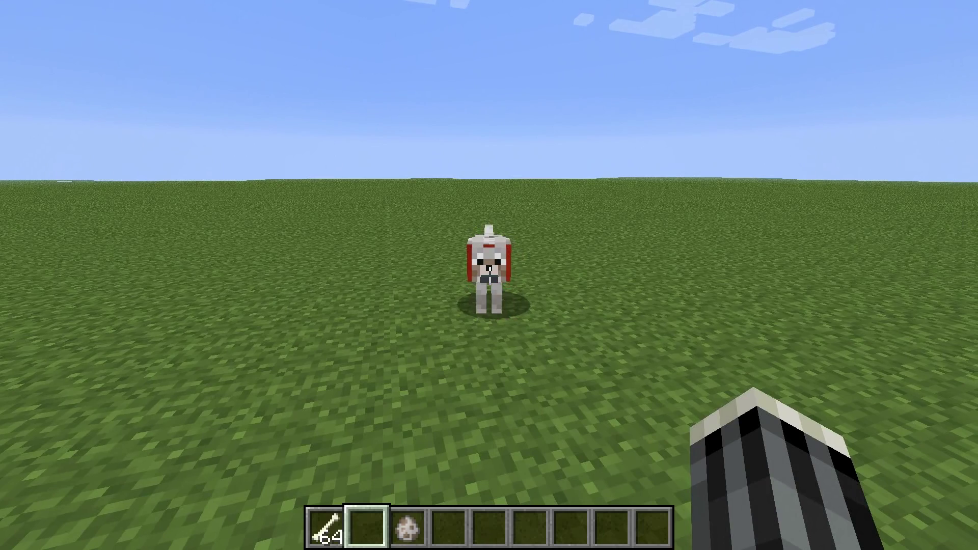
{"action": "key", "text": "s"}
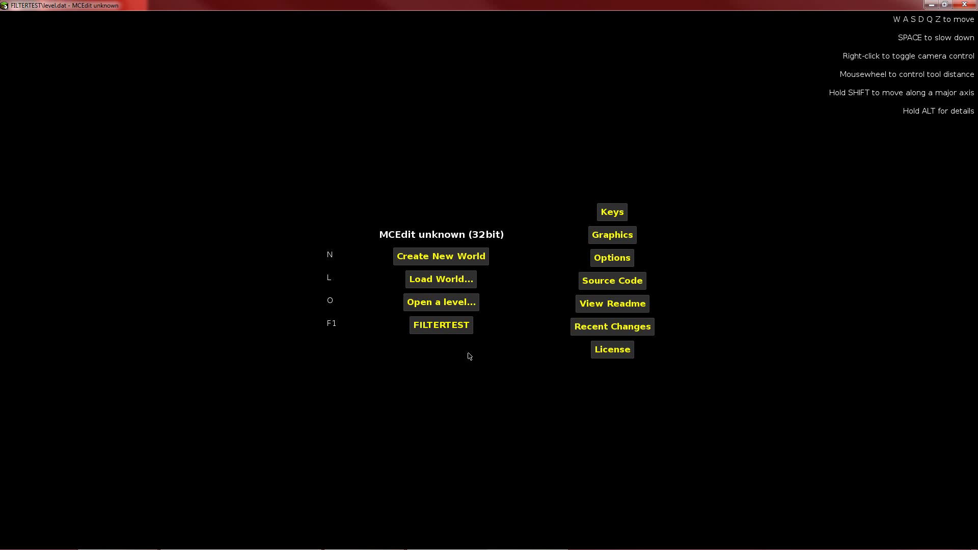
- Reopen the FILTERTEST world and bring the view down toward the entity markers
{"action": "left_click", "coordinate": [444, 330]}
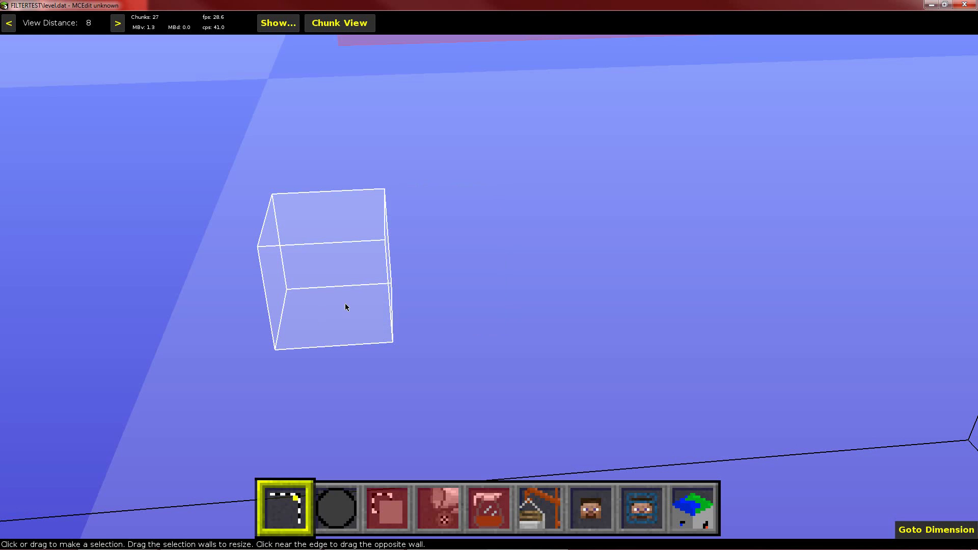
{"action": "key", "text": "w"}
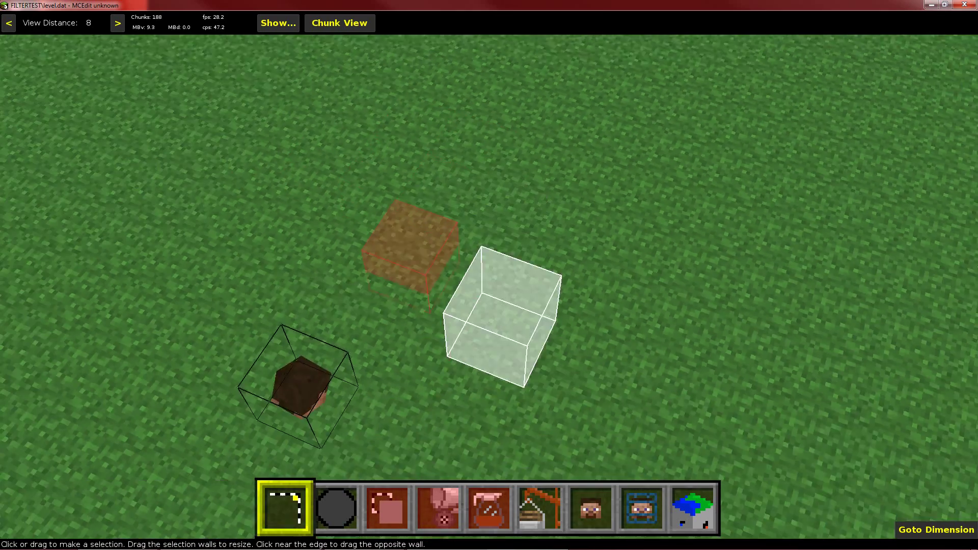
{"action": "right_click_drag", "start_coordinate": [501, 316], "coordinate": [346, 294]}
- Mark a 3W x 4L x 2H region around the white entity marker
{"action": "left_click", "coordinate": [356, 199]}
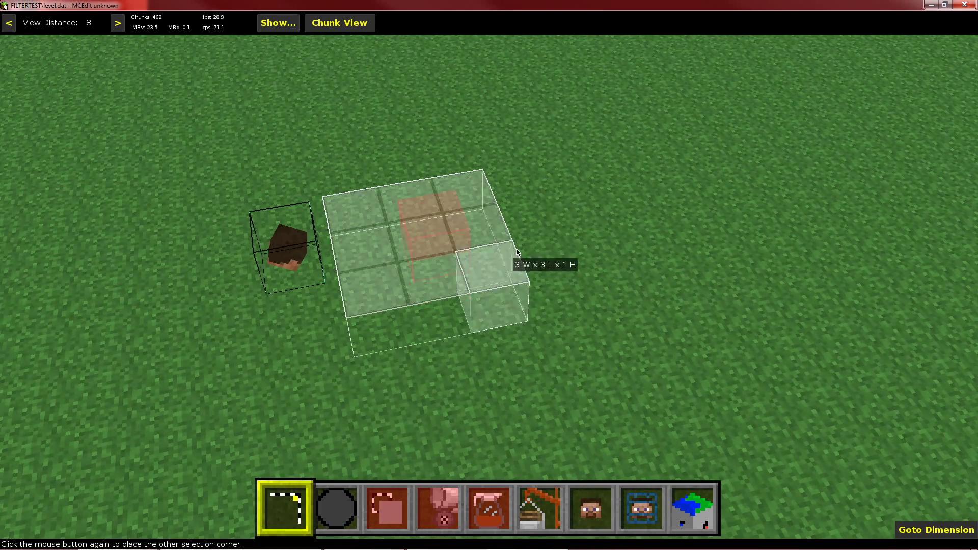
{"action": "left_click", "coordinate": [502, 252]}
{"action": "left_click_drag", "start_coordinate": [500, 248], "coordinate": [461, 224]}
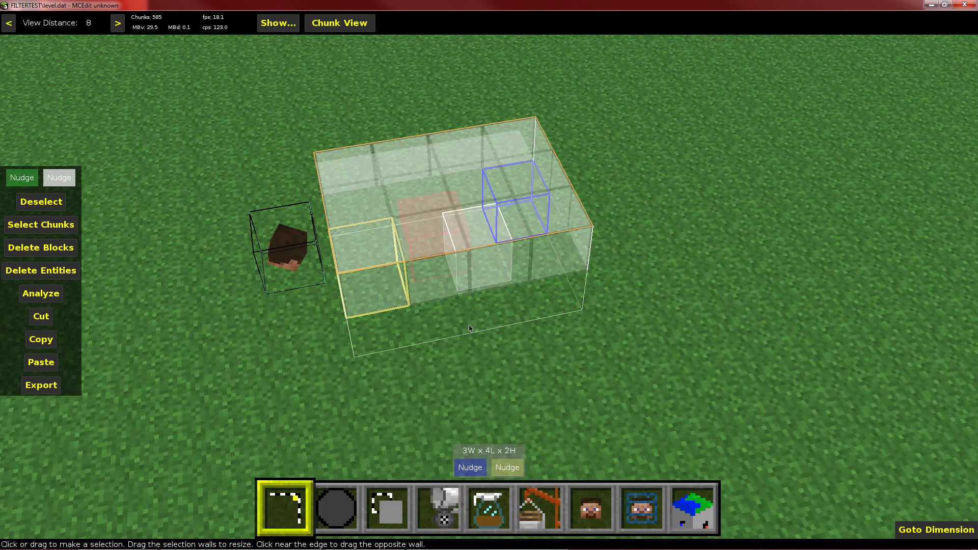
- Run the Pet Owner filter on the region with the new owner's name as OwnerName, then save
{"action": "left_click", "coordinate": [486, 523]}
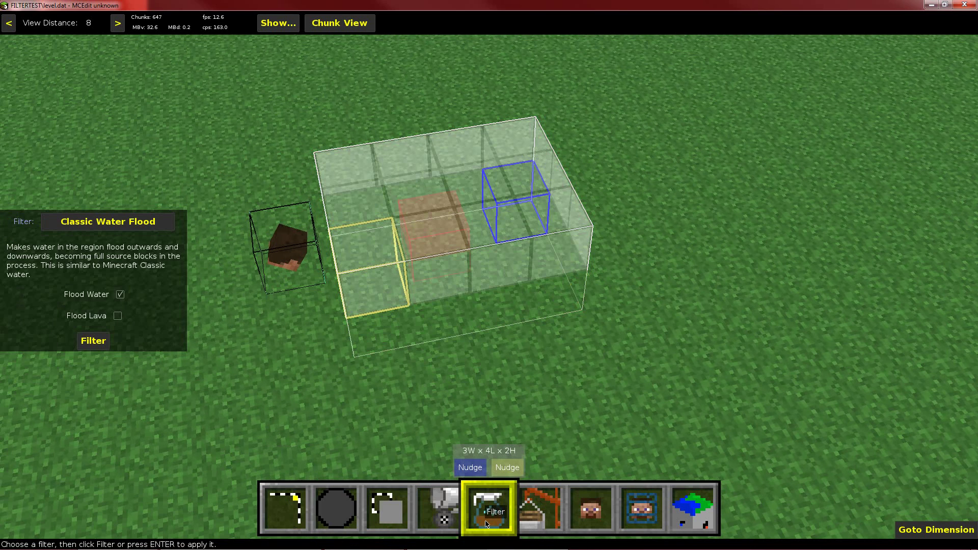
{"action": "left_click", "coordinate": [106, 223]}
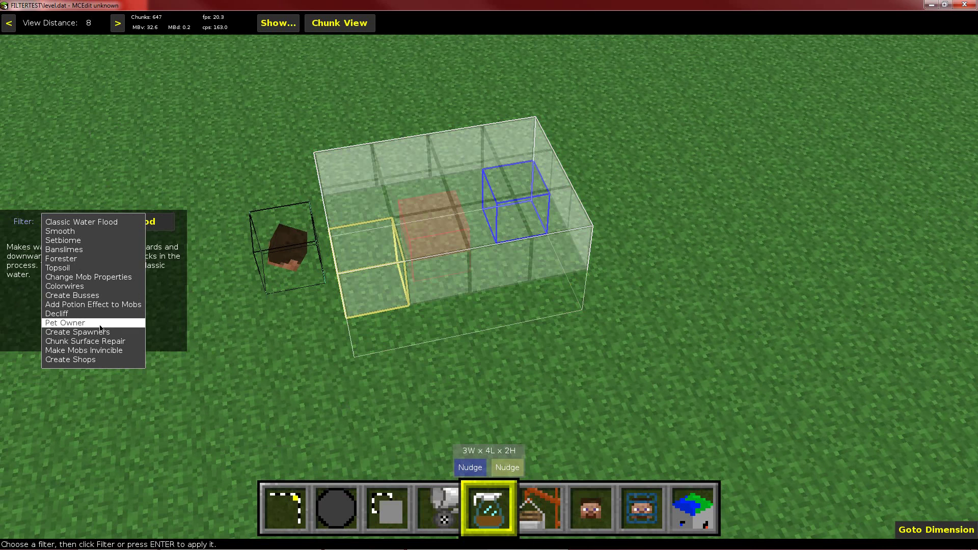
{"action": "left_click", "coordinate": [68, 324]}
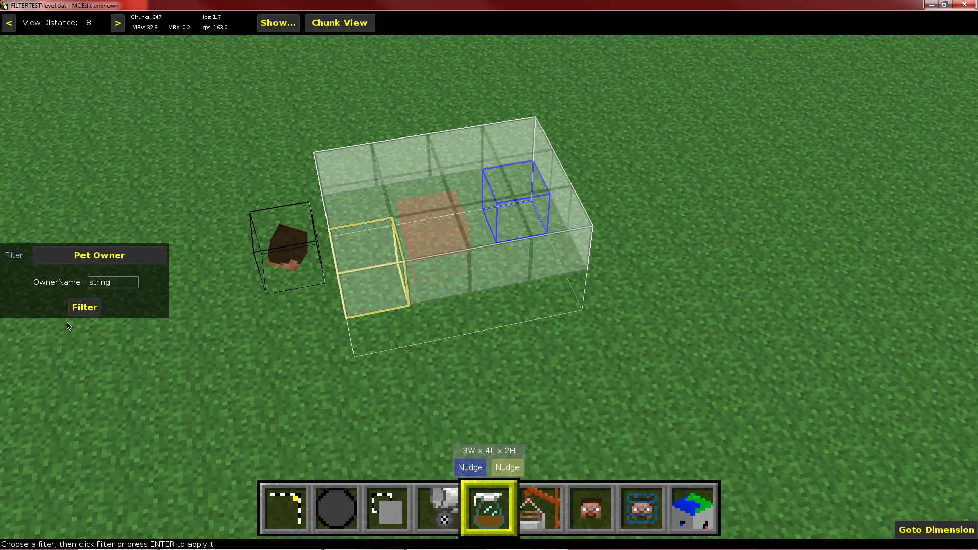
{"action": "left_click", "coordinate": [107, 284]}
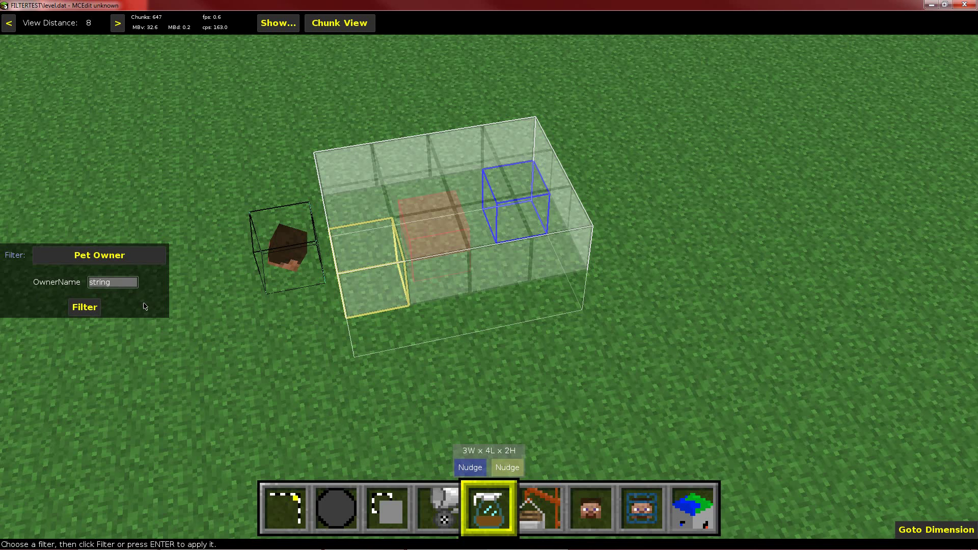
{"action": "type", "text": "Etho"}
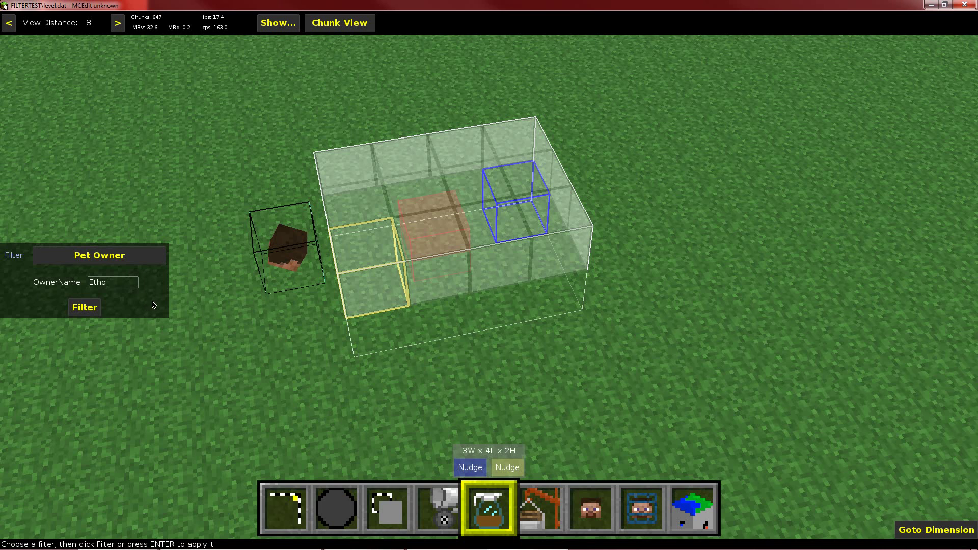
{"action": "key", "text": "Return"}
{"action": "left_click", "coordinate": [90, 311]}
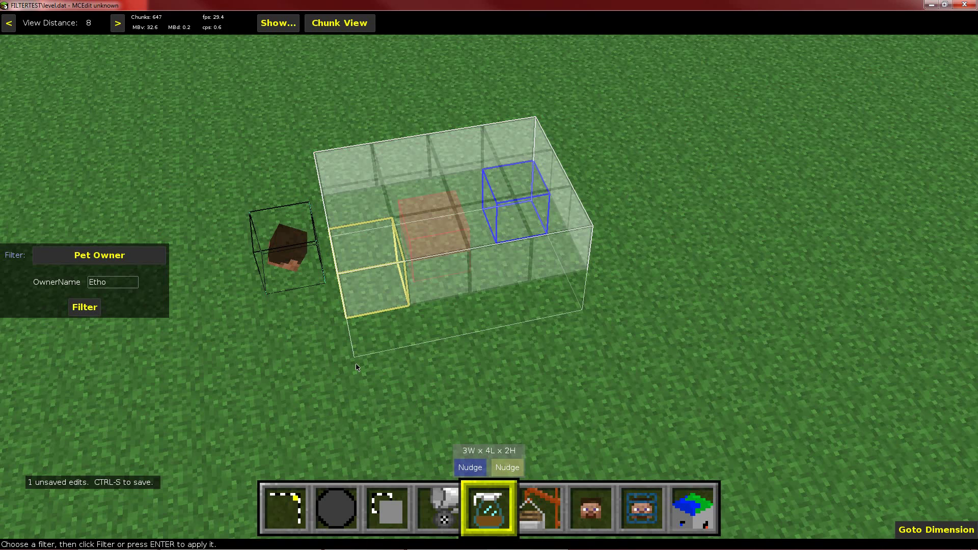
{"action": "key", "text": "Escape"}
{"action": "key", "text": "ctrl+s"}
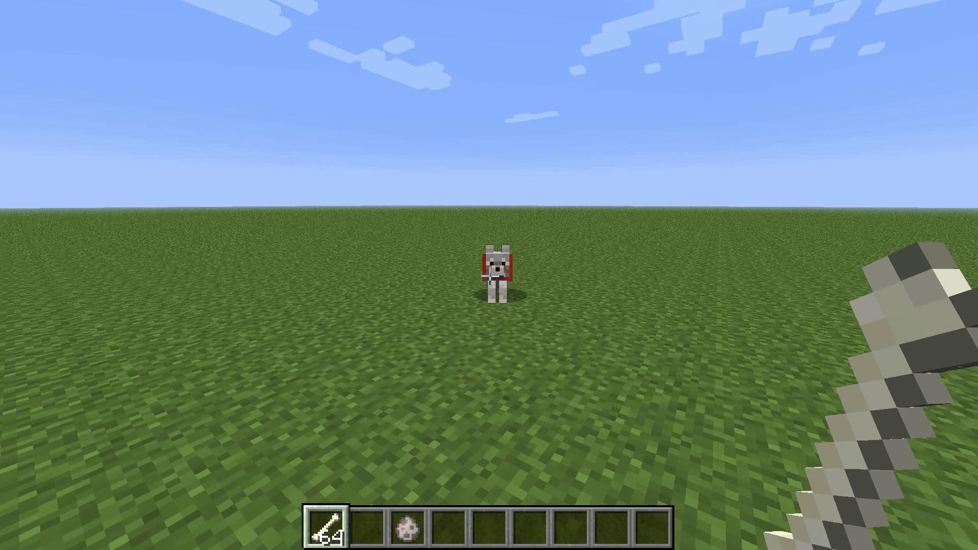
- With an empty hand, toggle the wolf between sitting and standing, ending with it standing
{"action": "key", "text": "2"}
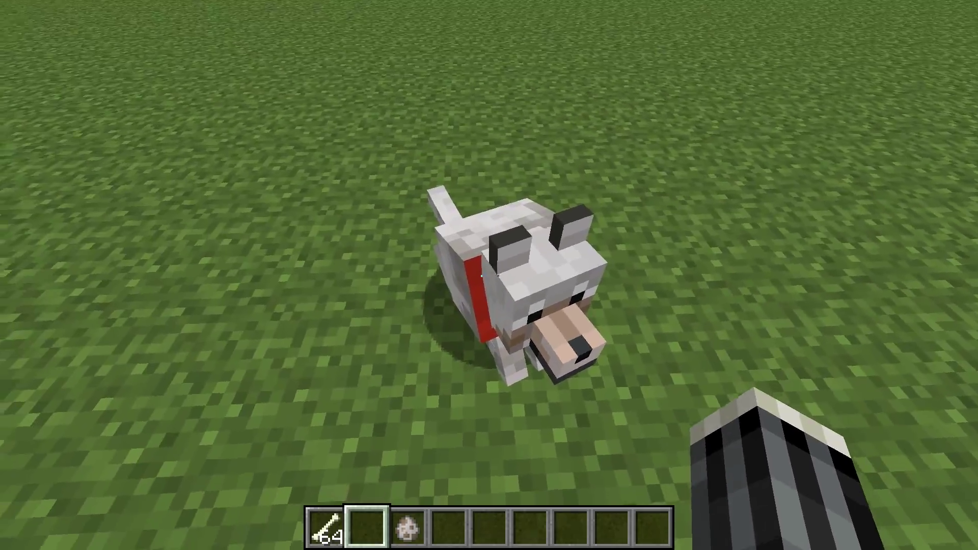
{"action": "right_click", "coordinate": [482, 276]}
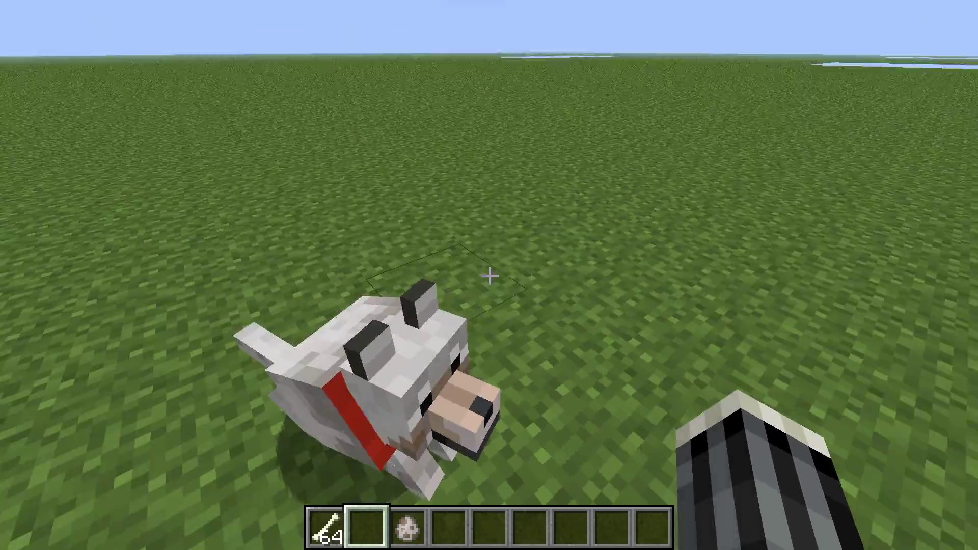
{"action": "key", "text": "s"}
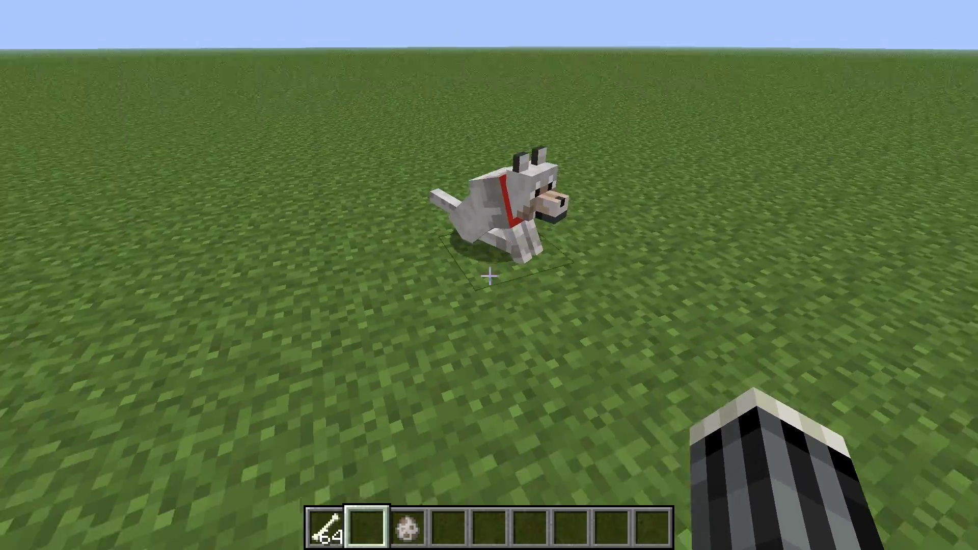
{"action": "key", "text": "s"}
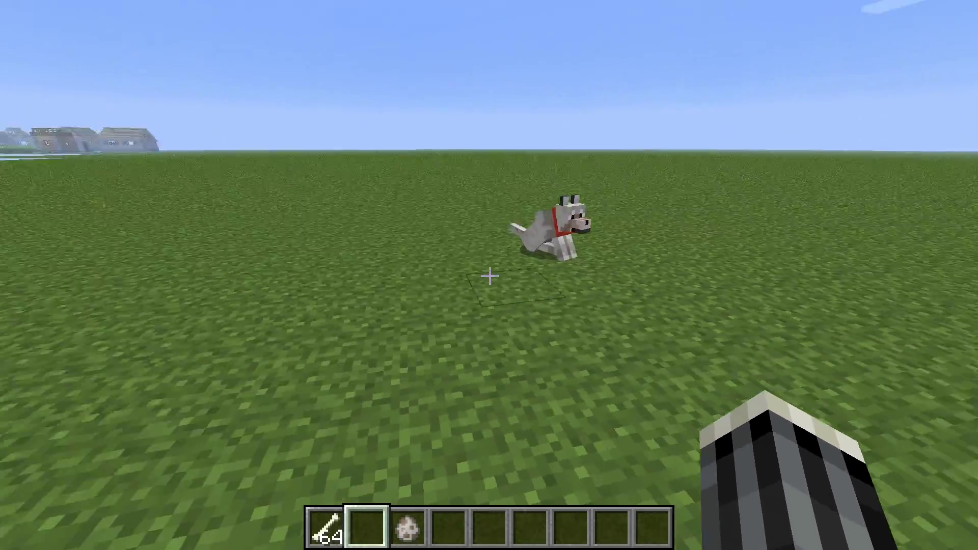
{"action": "right_click", "coordinate": [490, 277]}
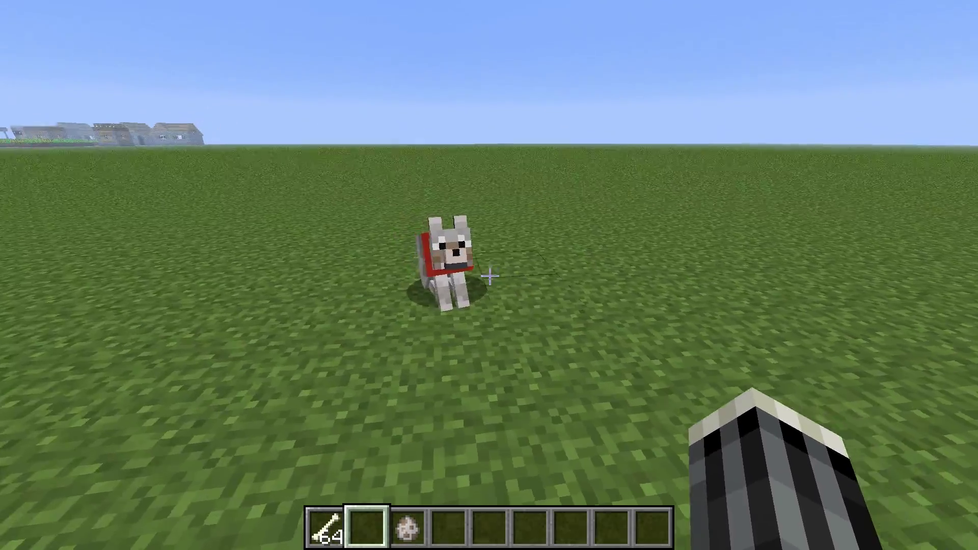
{"action": "right_click", "coordinate": [490, 276]}
{"action": "right_click", "coordinate": [490, 276]}
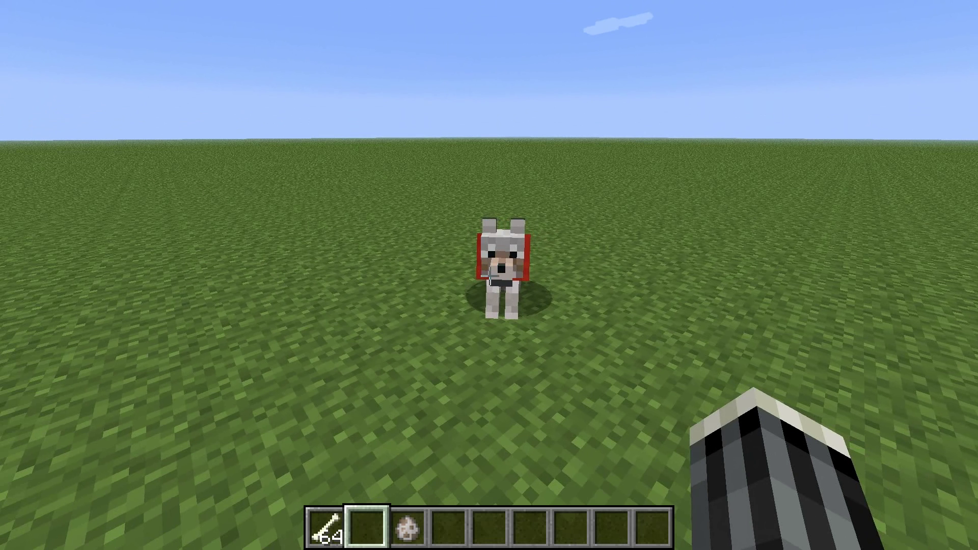